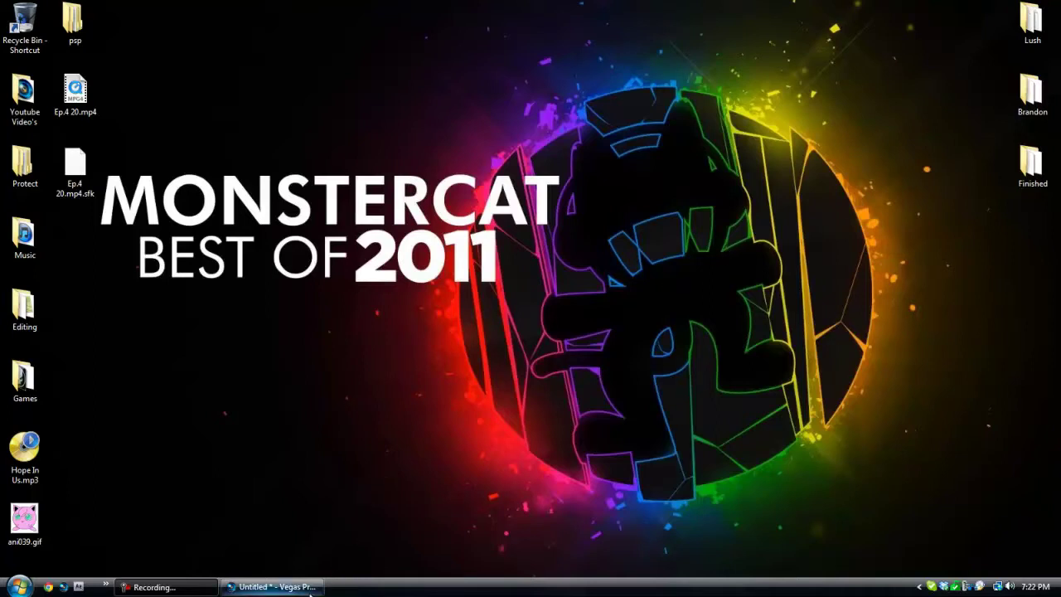
Restore the minimized untitled Vegas Pro project from the taskbar.
left_click(274, 587)
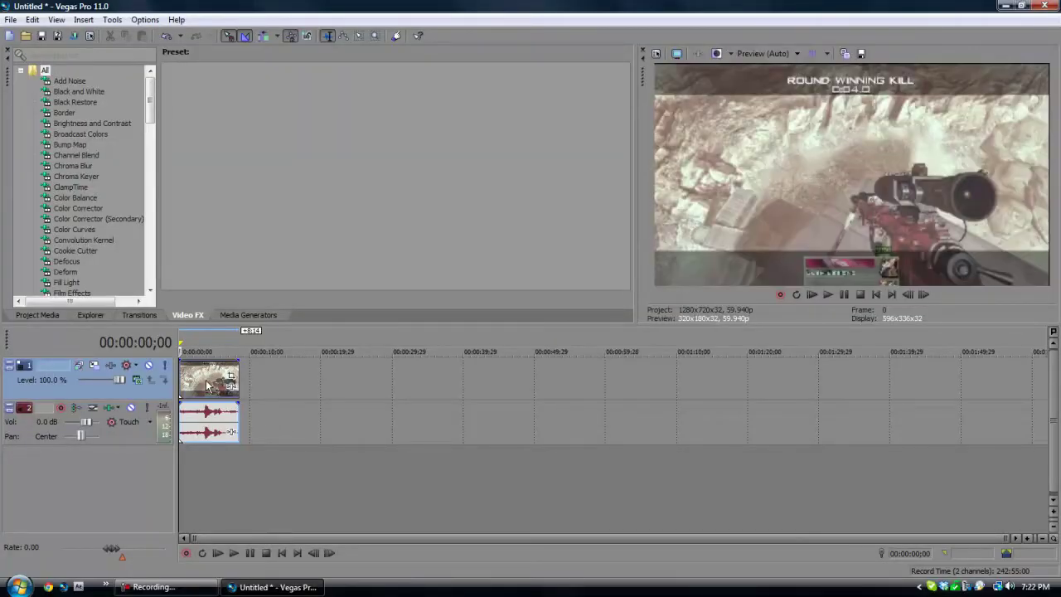
Scroll the Video FX list to TwixtorPRO to reveal its Default and Best presets.
left_click_drag(152, 122, 152, 257)
left_click(69, 240)
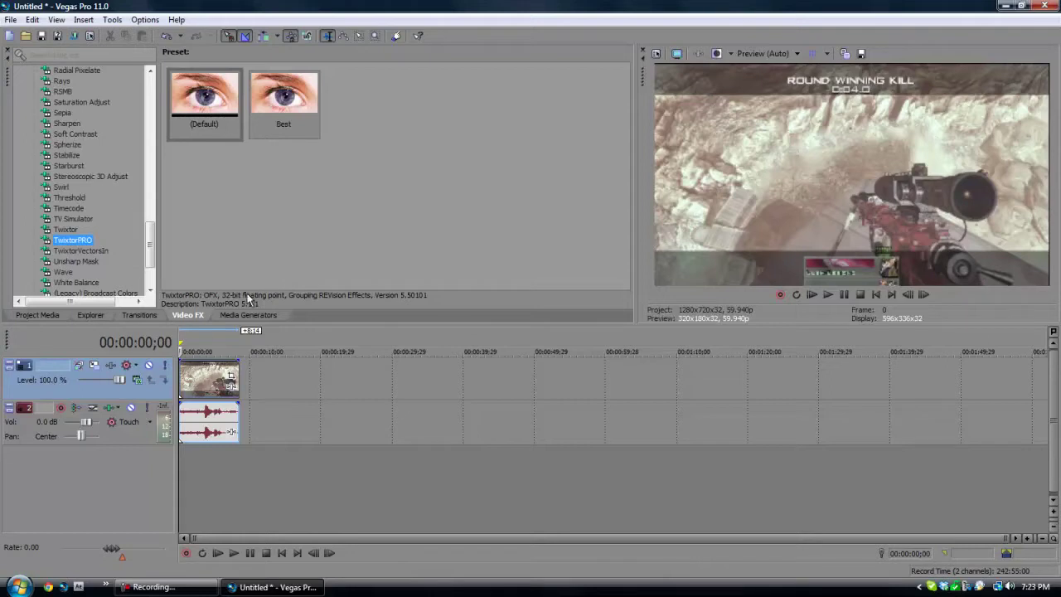
Play the gameplay clip from the timeline to find the cut point at 00:00:03;29.
left_click(194, 387)
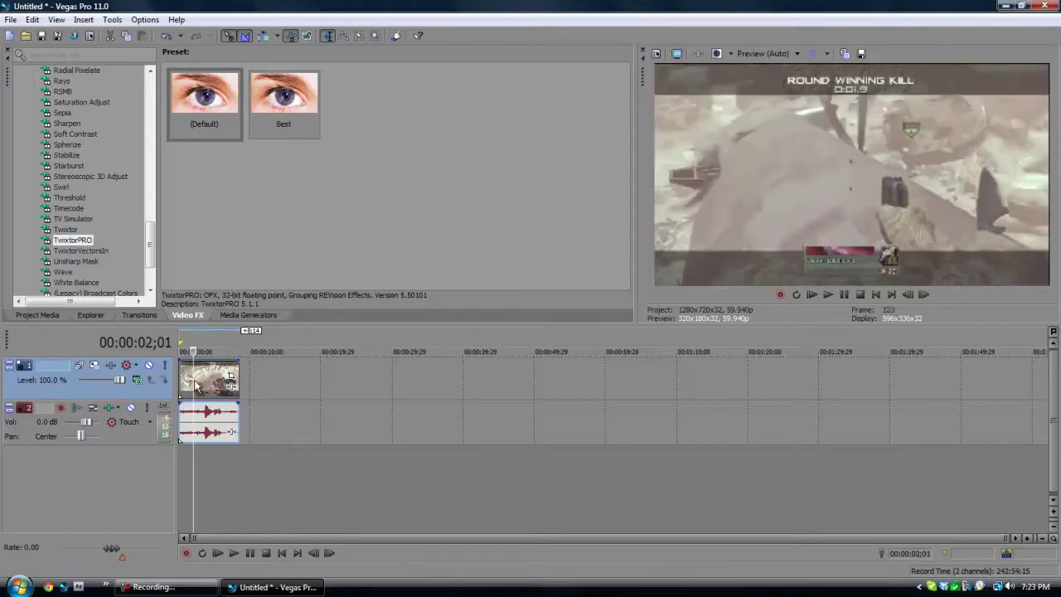
key("space")
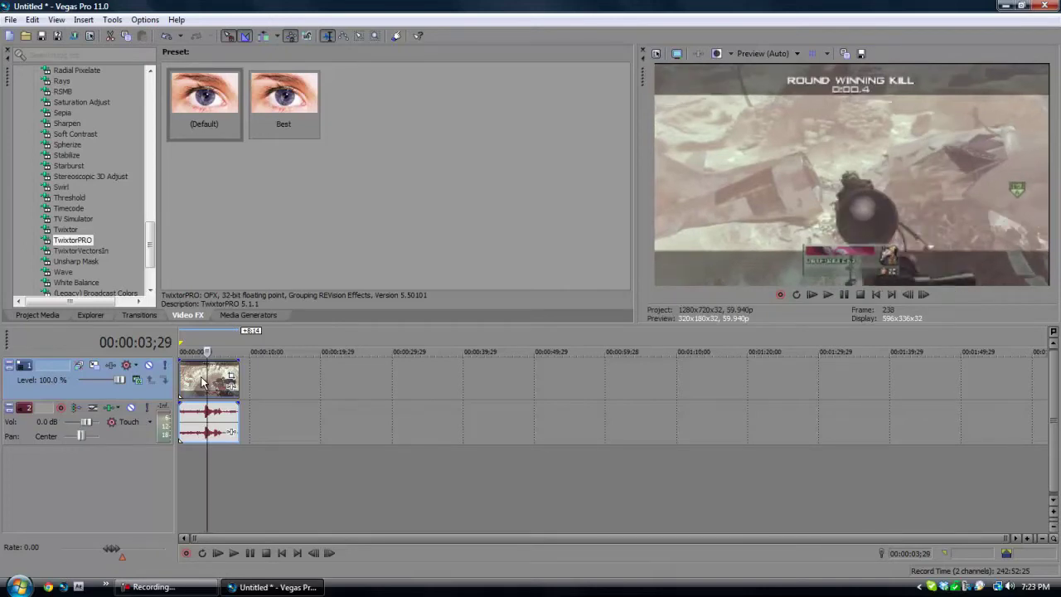
Split the clip at 00:00:03;29 and keep Disable resample checked in its event Properties.
key("s")
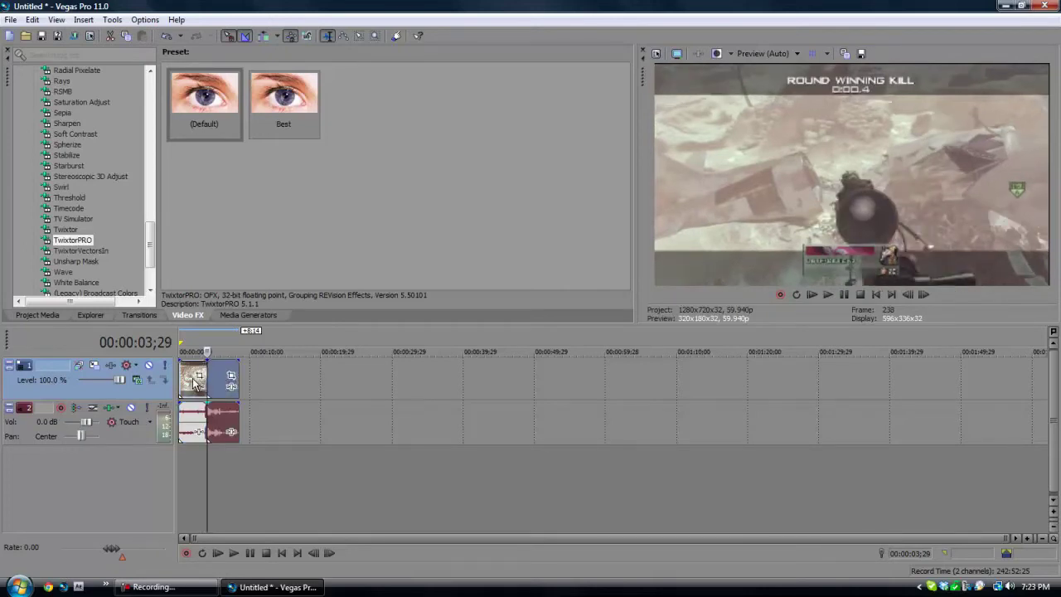
right_click(191, 386)
left_click(222, 372)
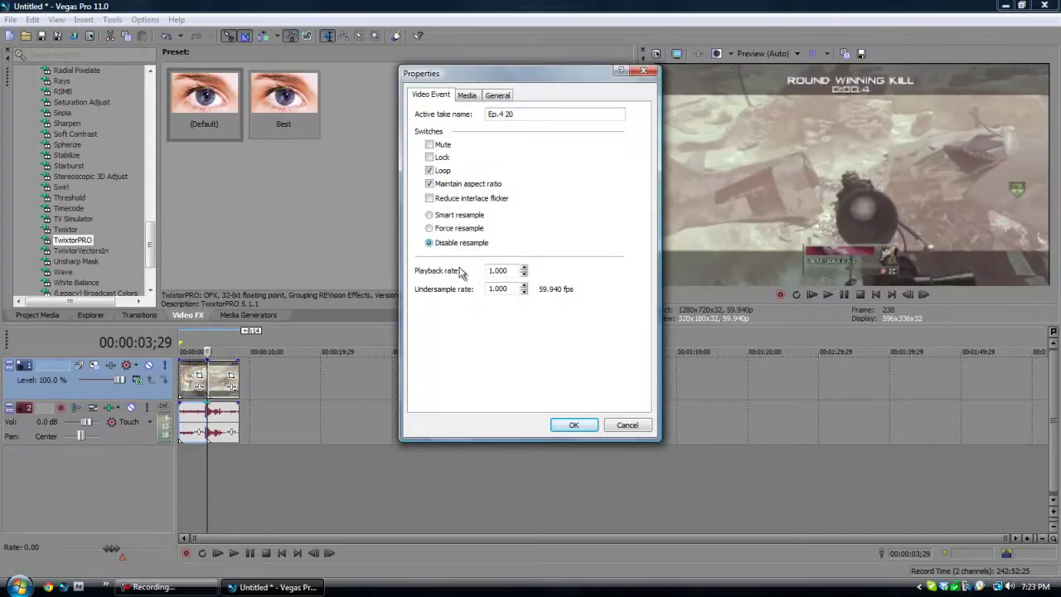
left_click(574, 425)
right_click(222, 378)
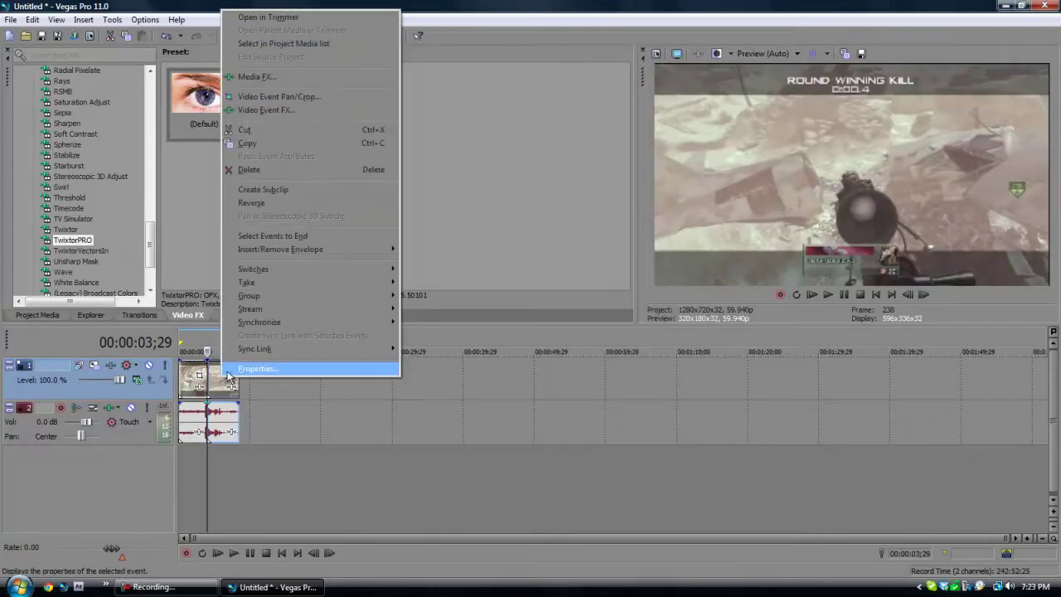
left_click(224, 370)
left_click(430, 242)
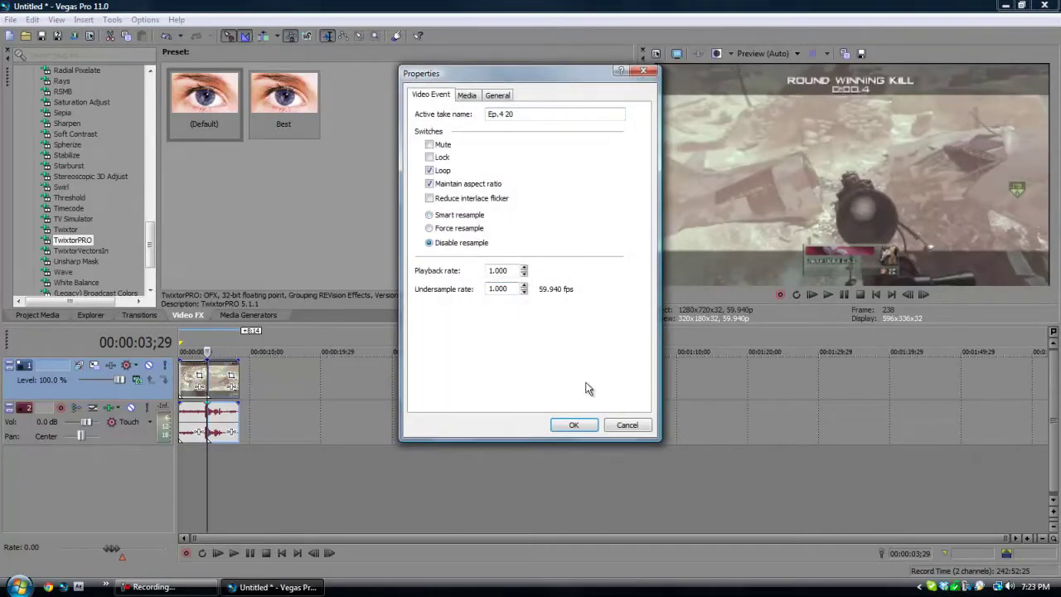
left_click(572, 425)
Select the gameplay clip's audio event for removal.
left_click(186, 374)
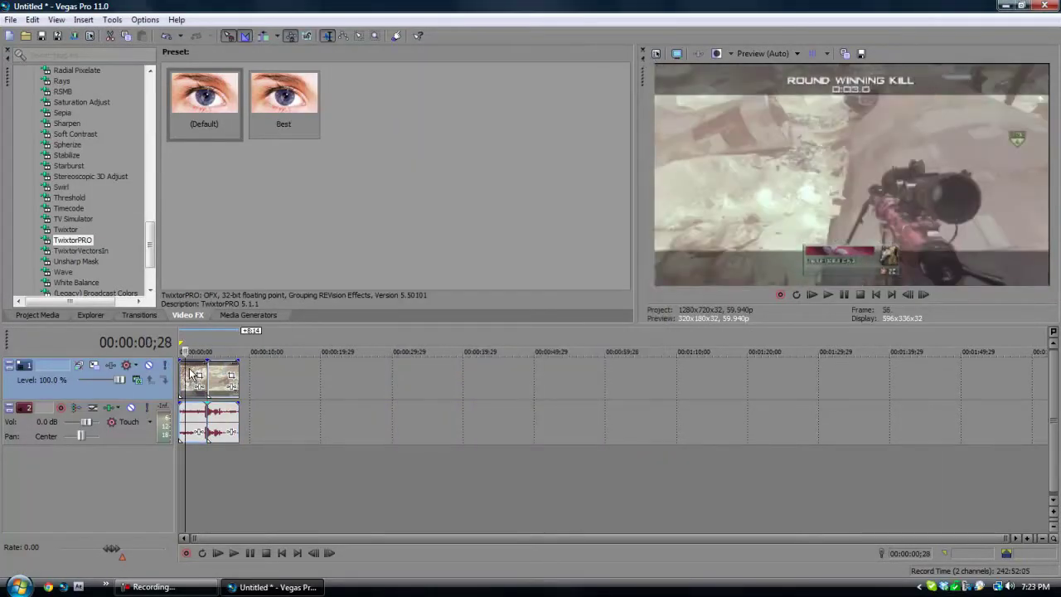
left_click(225, 430)
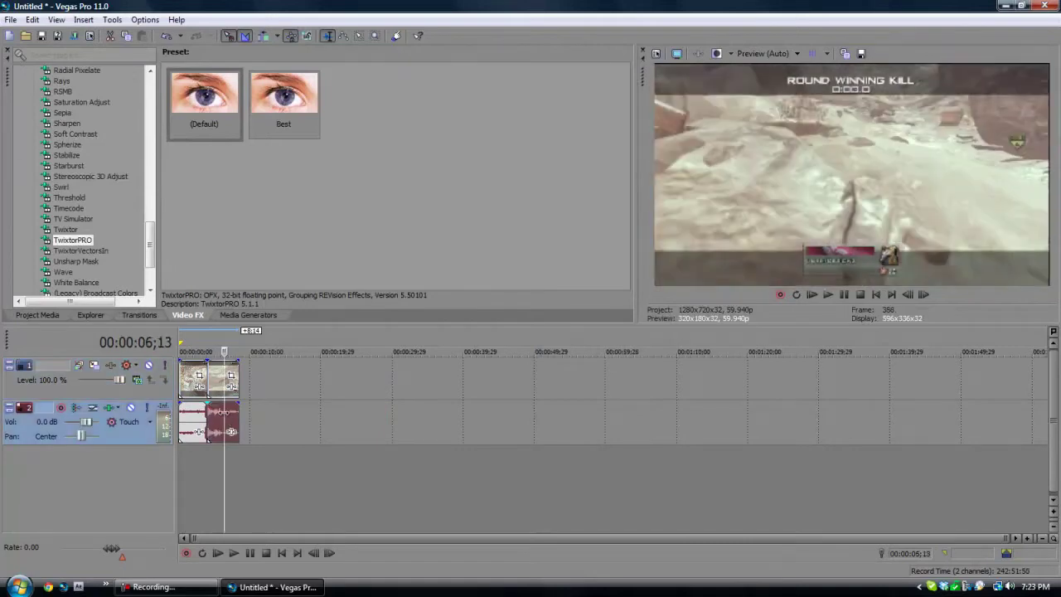
left_click(191, 423)
Delete the audio event and zoom the timeline in on the split clip.
key("Delete")
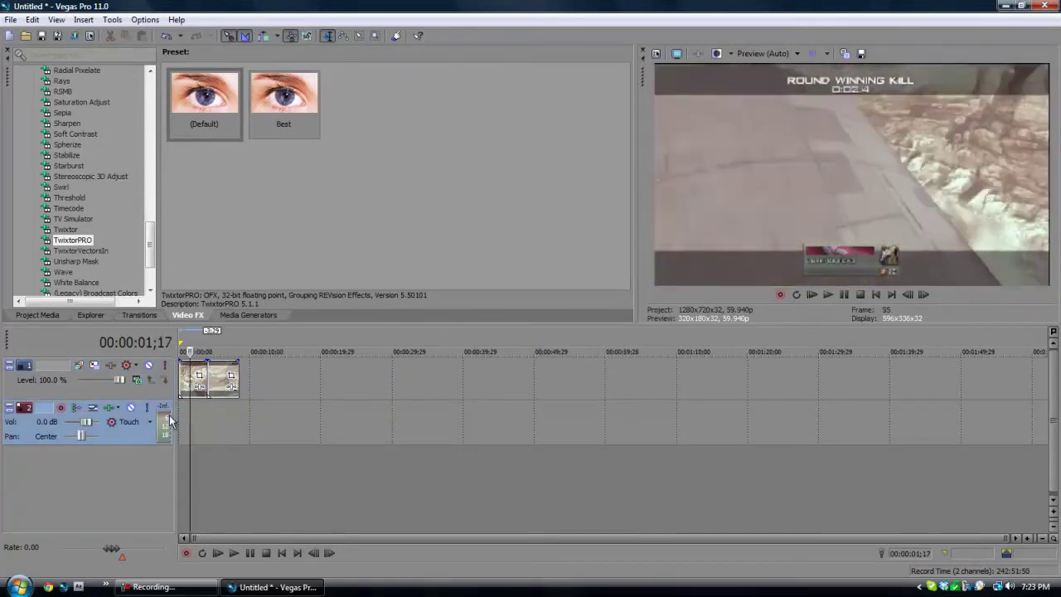
scroll(212, 415, "up", 5)
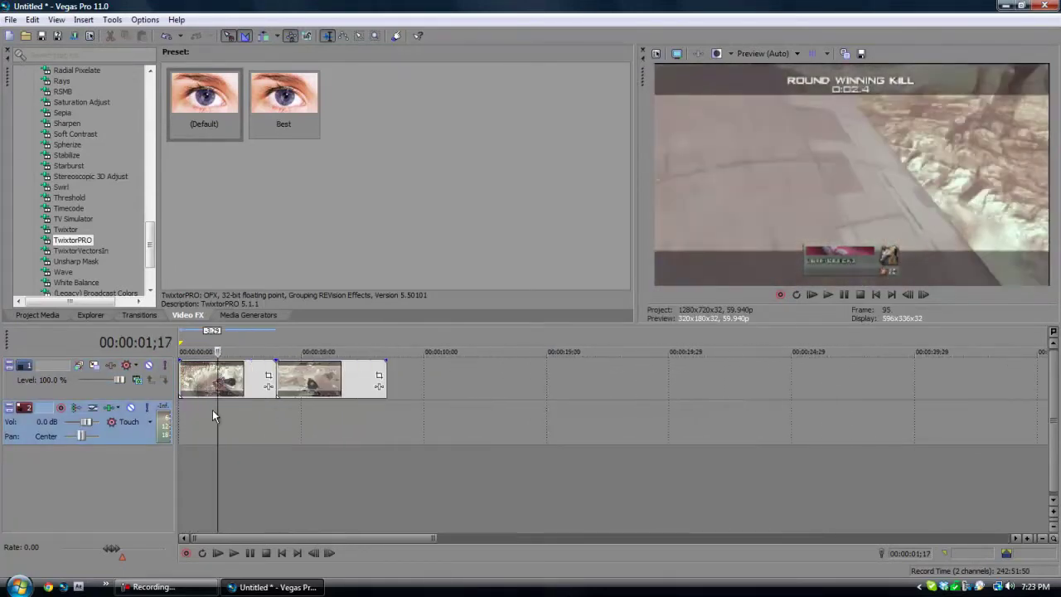
scroll(207, 423, "up", 5)
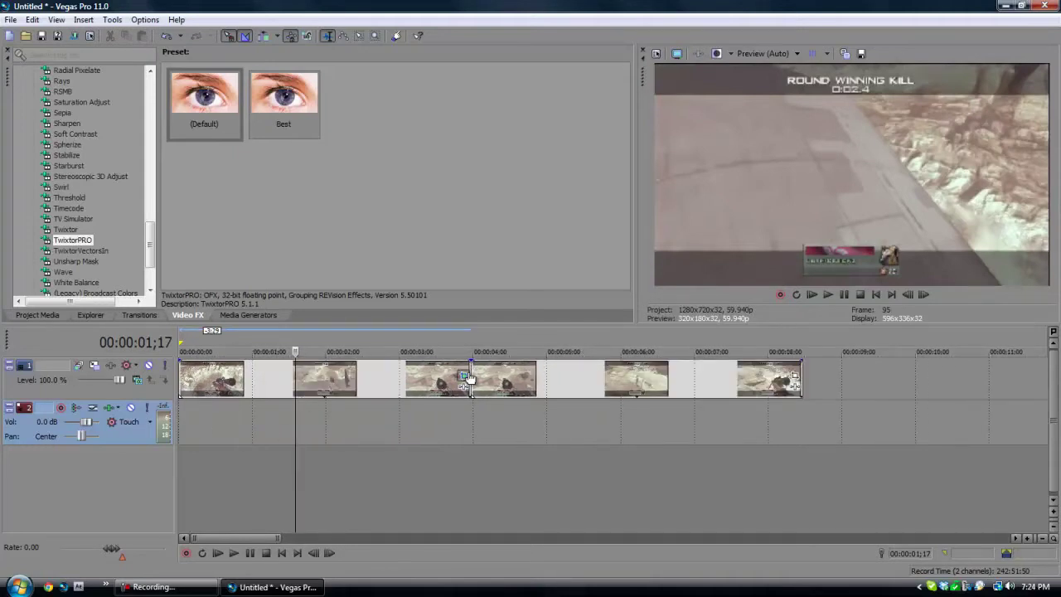
left_click(464, 376)
left_click(455, 188)
Place the cursor at the 00:00:03;29 cut and step frame by frame around it.
left_click(471, 373)
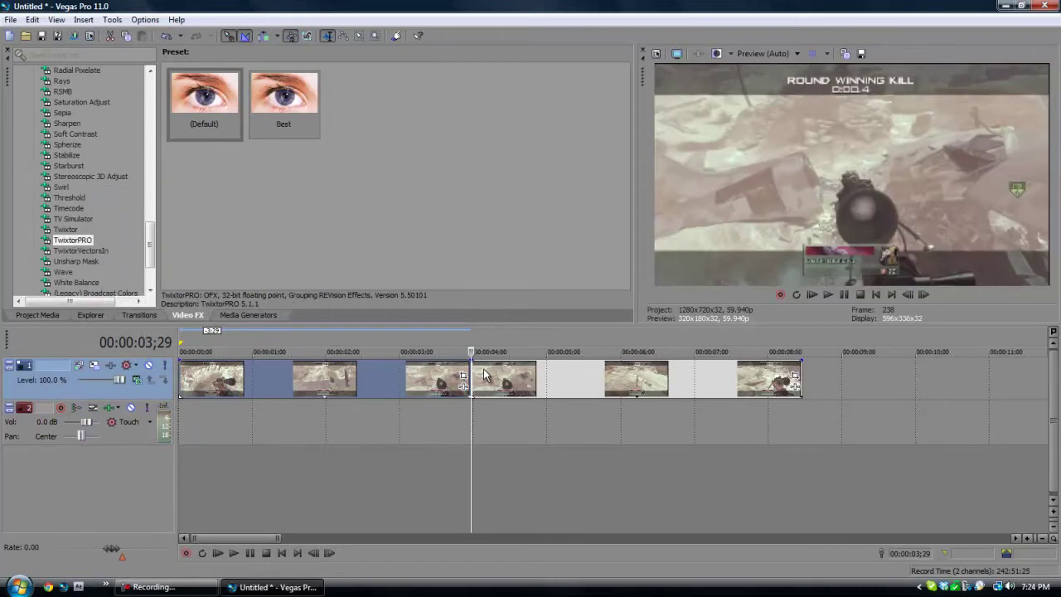
key("Right")
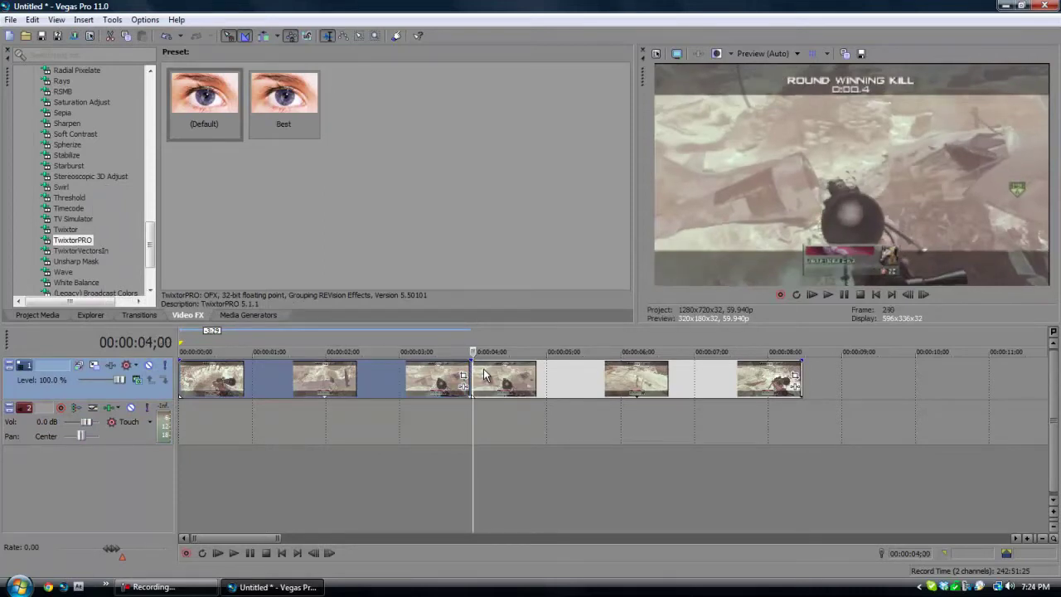
key("Left")
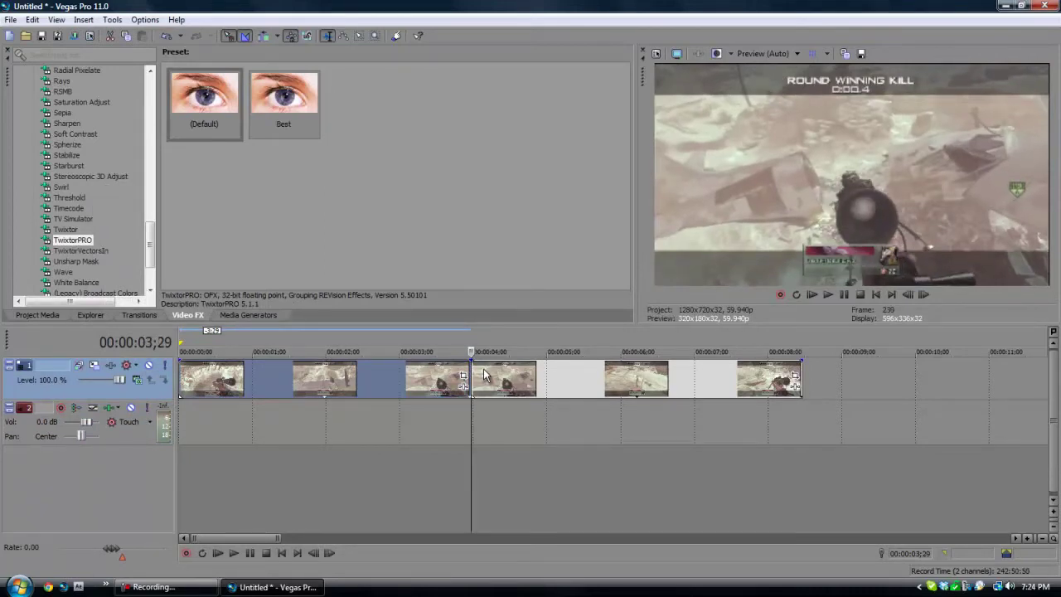
key("Left")
Select the second event and scrub the cursor to just after the cut, near 00:00:04;02.
left_click(756, 379, "shift")
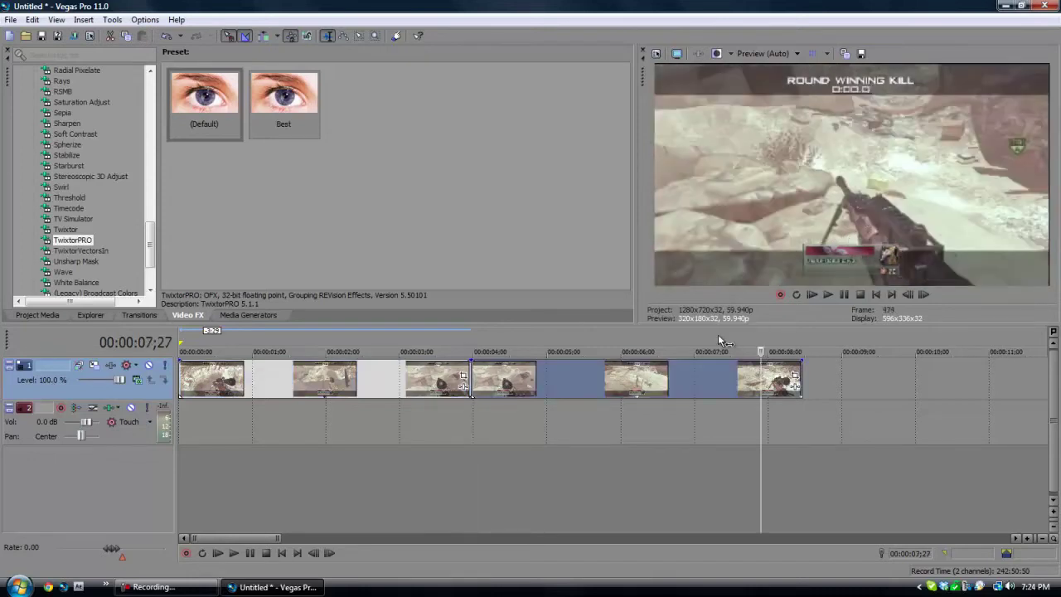
left_click(651, 379)
left_click(555, 371)
left_click(507, 378)
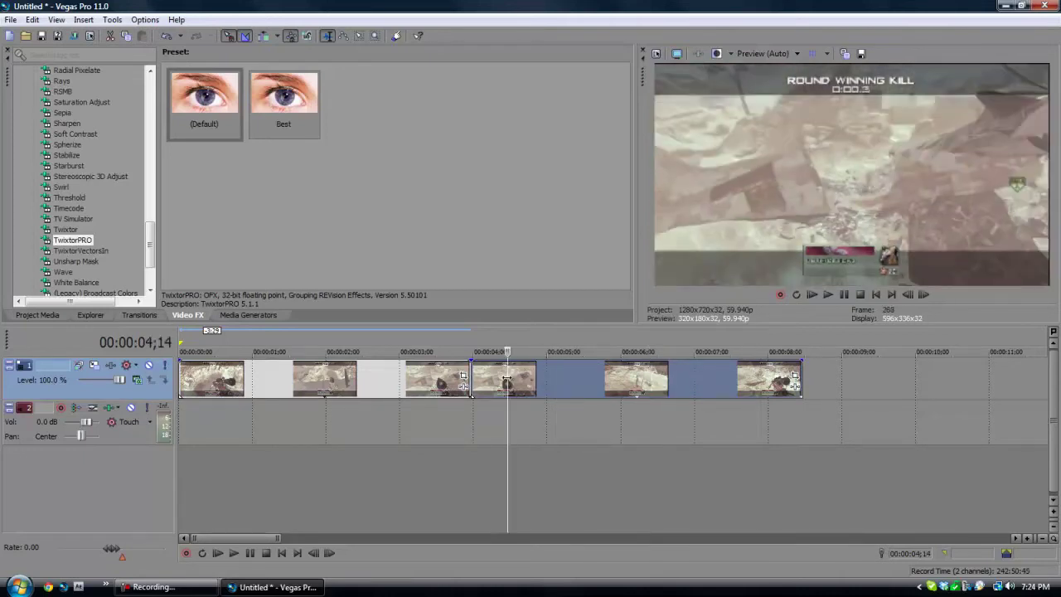
left_click(482, 381)
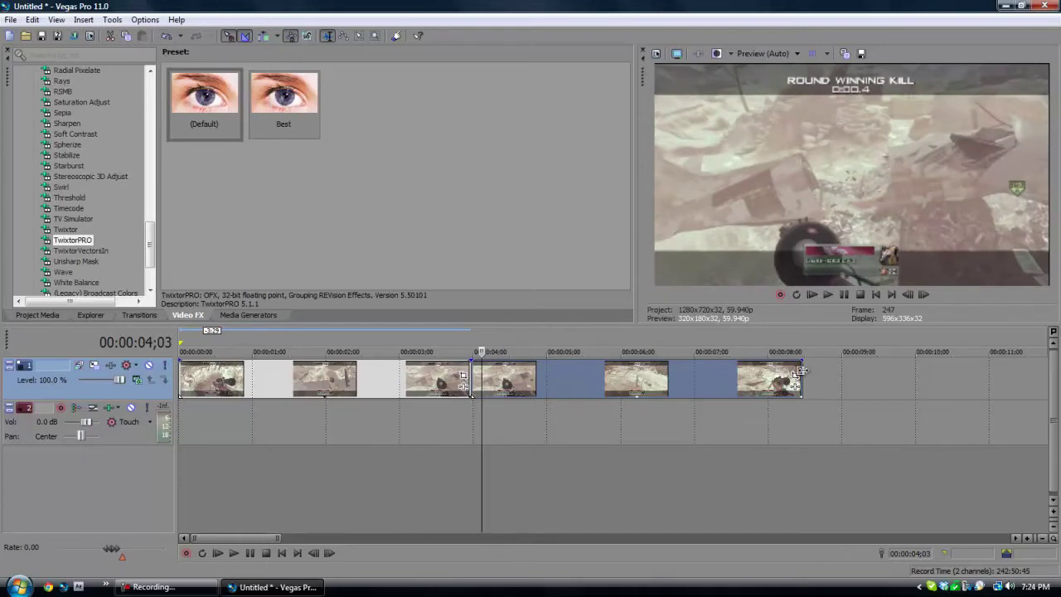
key("Left")
key("Left")
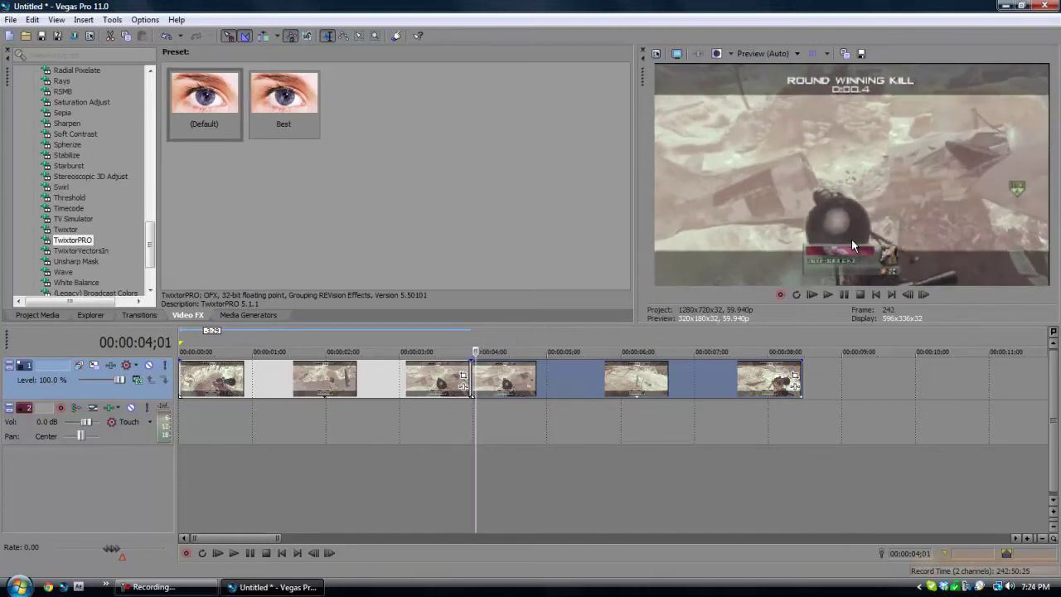
key("Right")
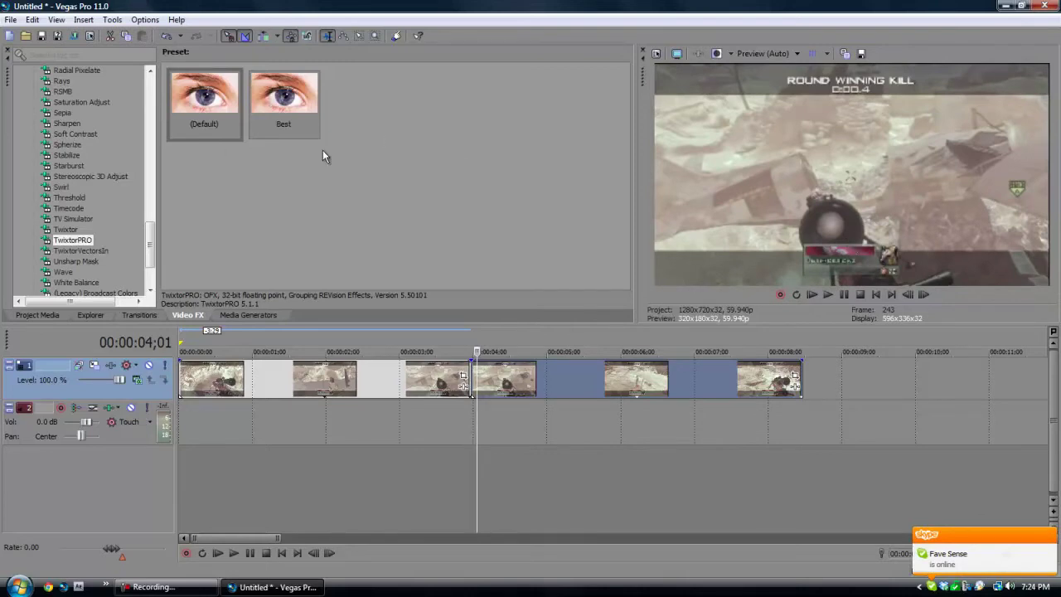
Drag TwixtorPRO's Best preset onto the second timeline event.
left_click(61, 230)
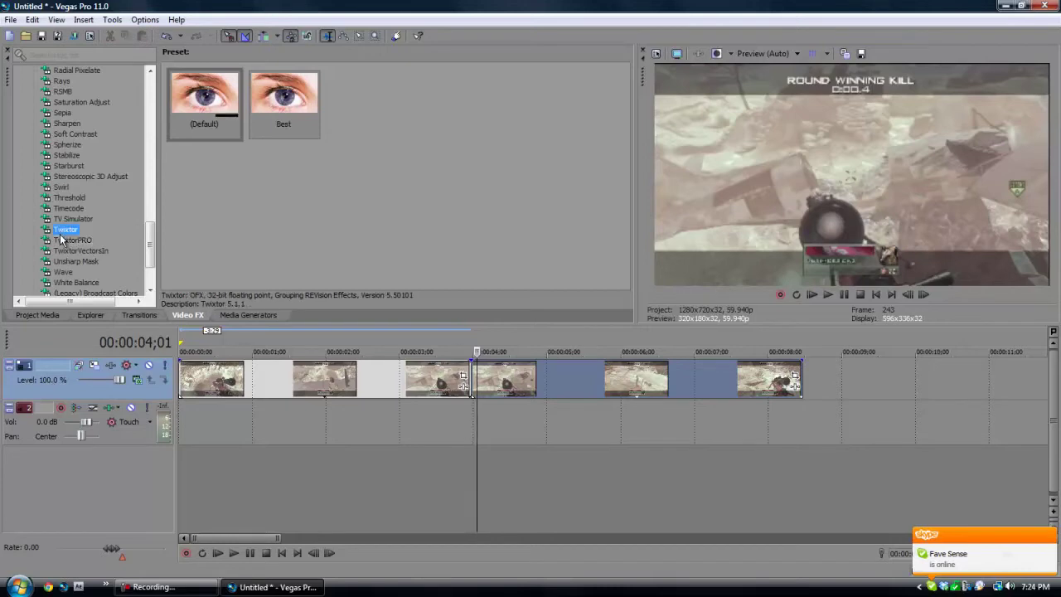
left_click(62, 241)
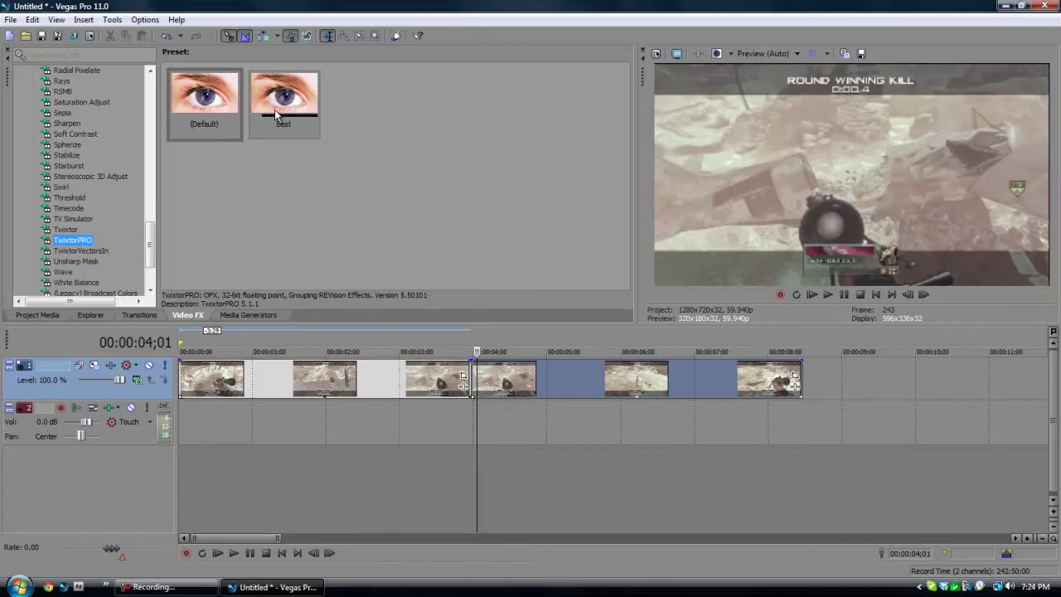
left_click_drag(287, 107, 507, 377)
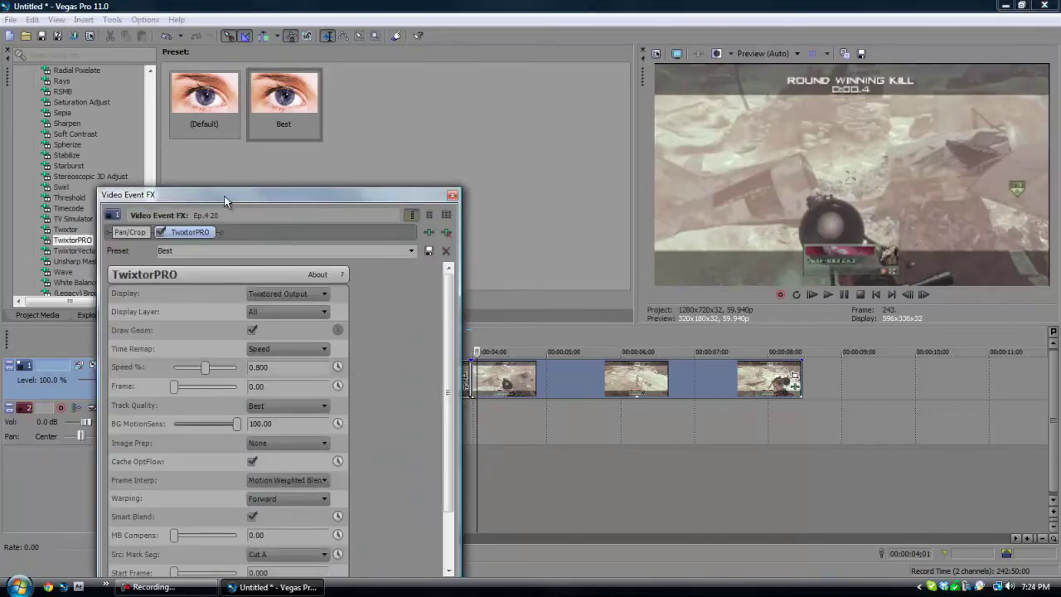
Review the TwixtorPRO settings (Speed 0.800, Track Quality Best), then close the window.
left_click_drag(224, 195, 244, 163)
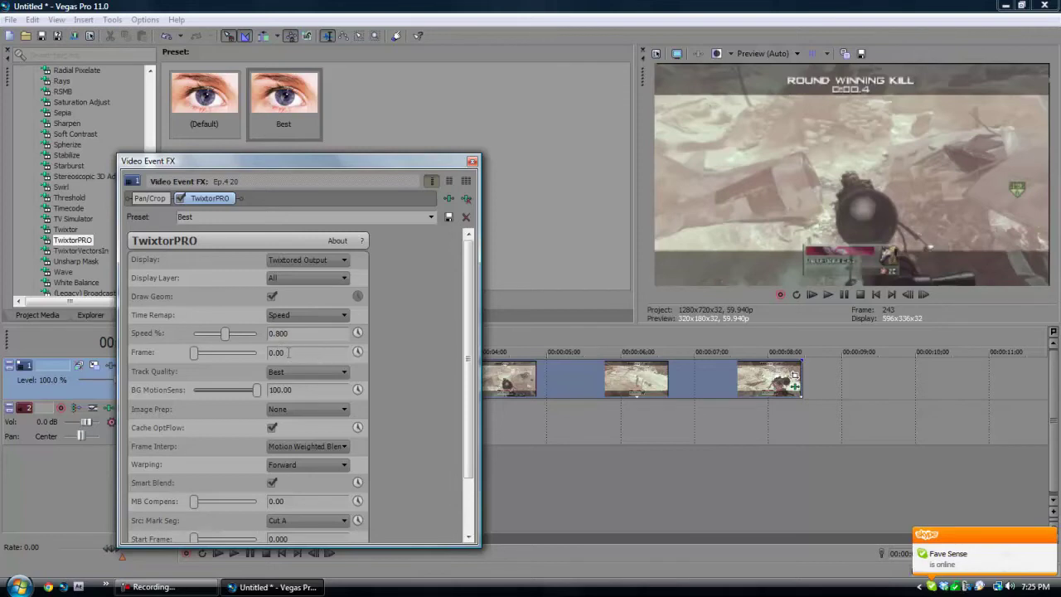
left_click_drag(465, 319, 467, 344)
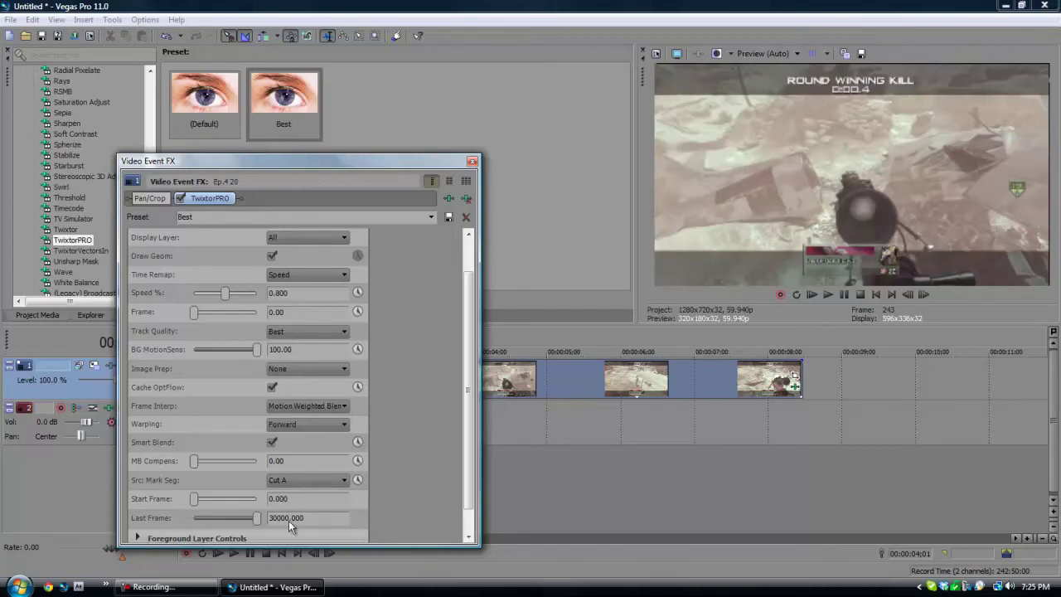
left_click(471, 161)
Play back the section around the cut to preview the TwixtorPRO slow motion.
left_click_drag(569, 420, 337, 408)
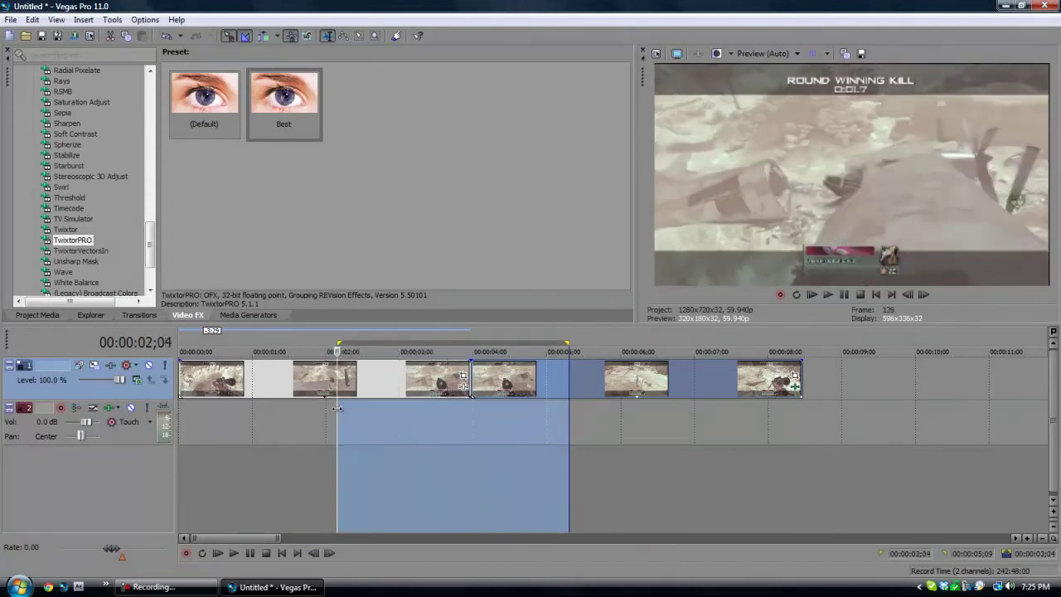
left_click(338, 408)
key("space")
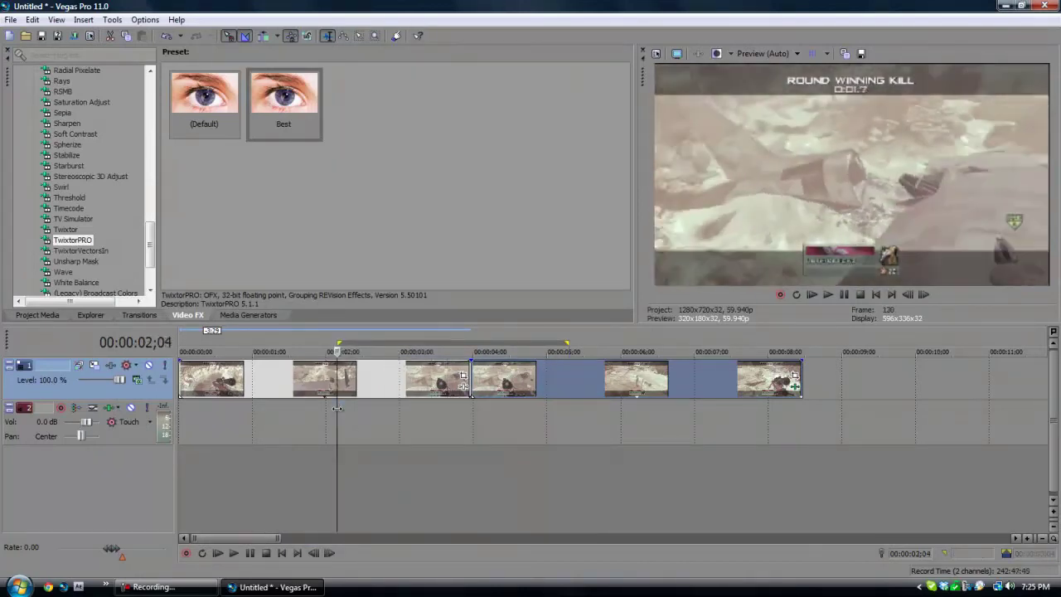